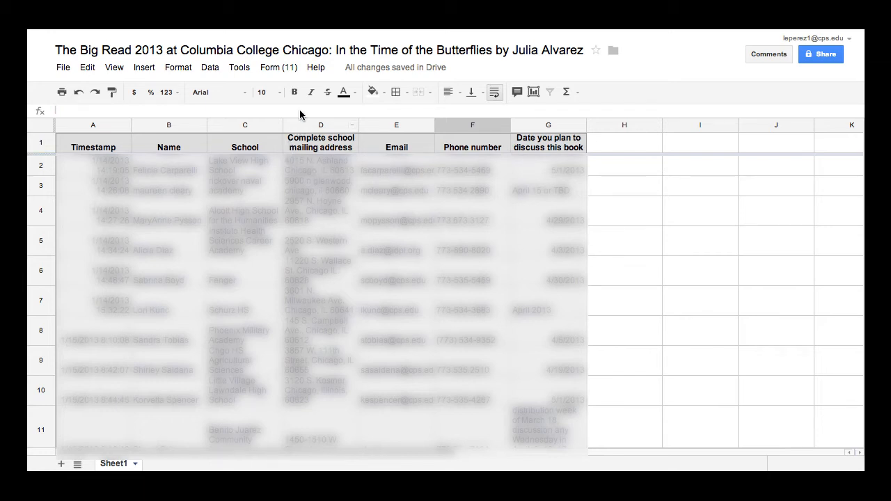
- Search the Script Gallery for "formemailer"
{"action": "left_click", "coordinate": [238, 69]}
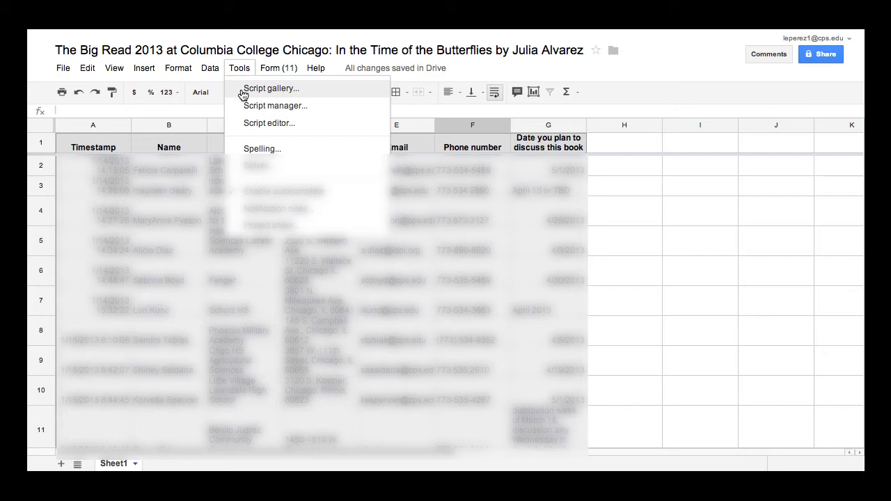
{"action": "left_click", "coordinate": [271, 88]}
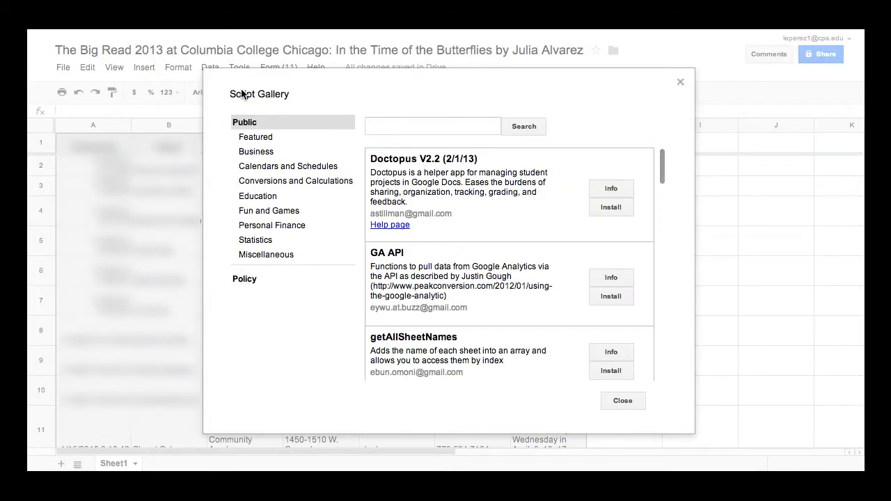
{"action": "left_click", "coordinate": [424, 125]}
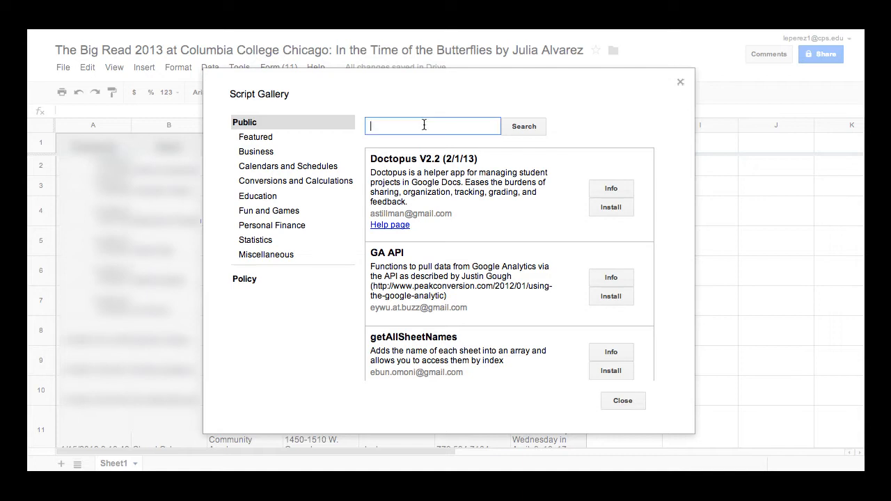
{"action": "type", "text": "formemailer"}
{"action": "key", "text": "Return"}
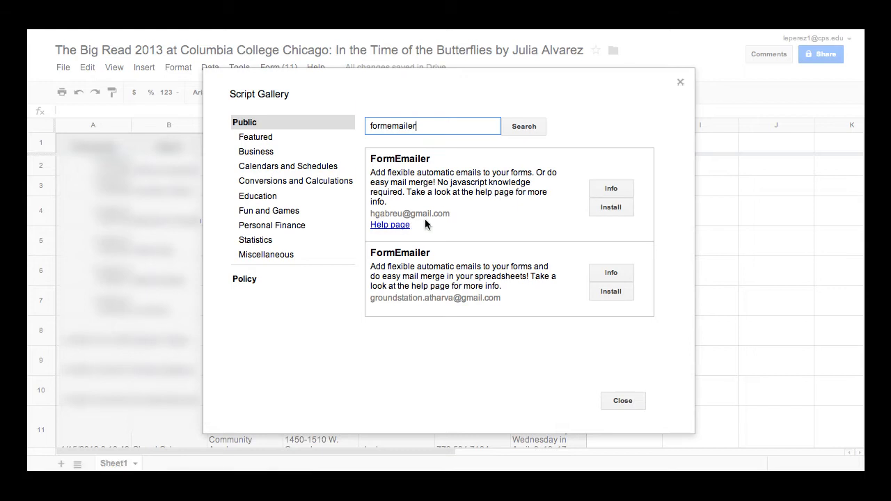
- Install the first FormEmailer script found, authorize its access, and close the Script Gallery
{"action": "left_click", "coordinate": [613, 207]}
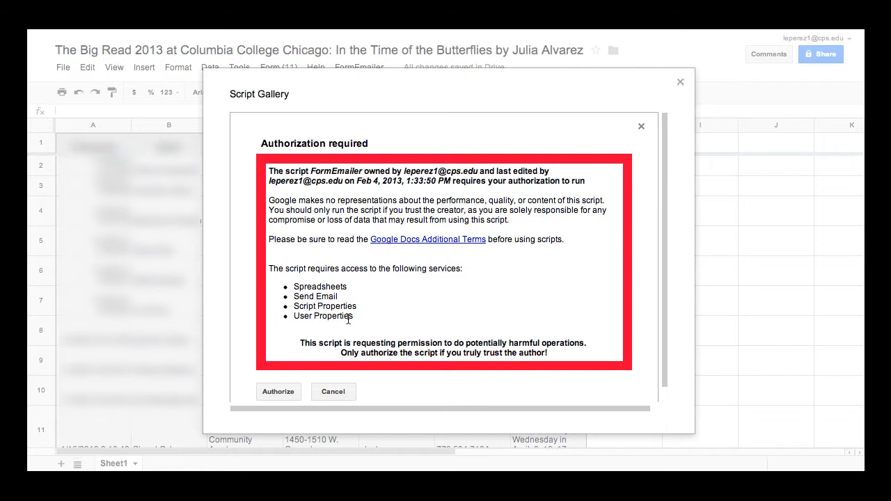
{"action": "left_click", "coordinate": [277, 395]}
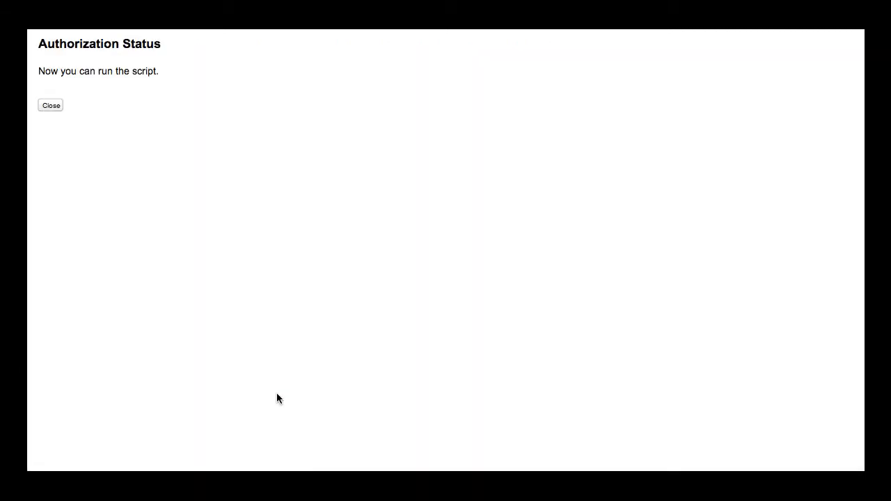
{"action": "left_click", "coordinate": [51, 106]}
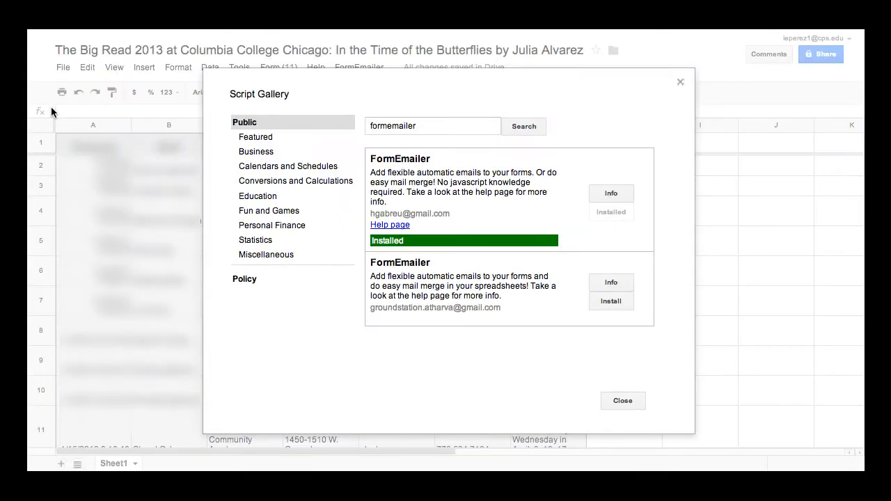
{"action": "left_click", "coordinate": [680, 81]}
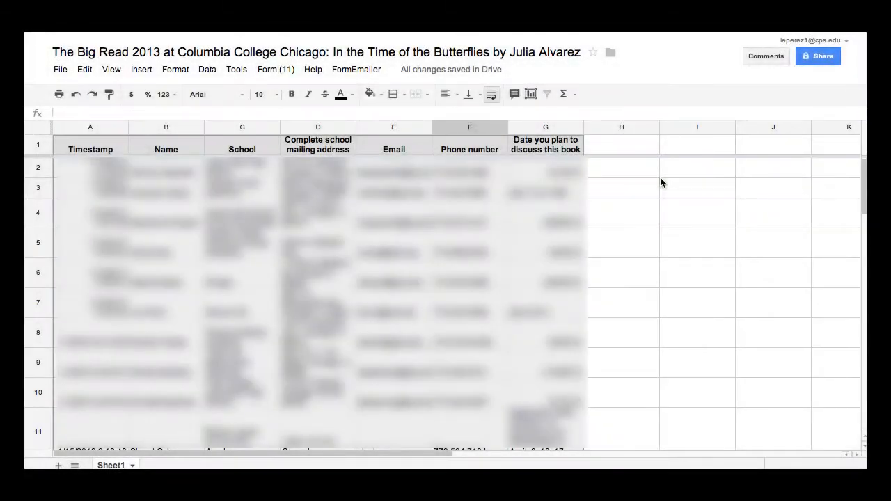
- Run FormEmailer's installation in the spreadsheet with English (United States) as language and Sheet1 as the form answers sheet
{"action": "left_click", "coordinate": [367, 73]}
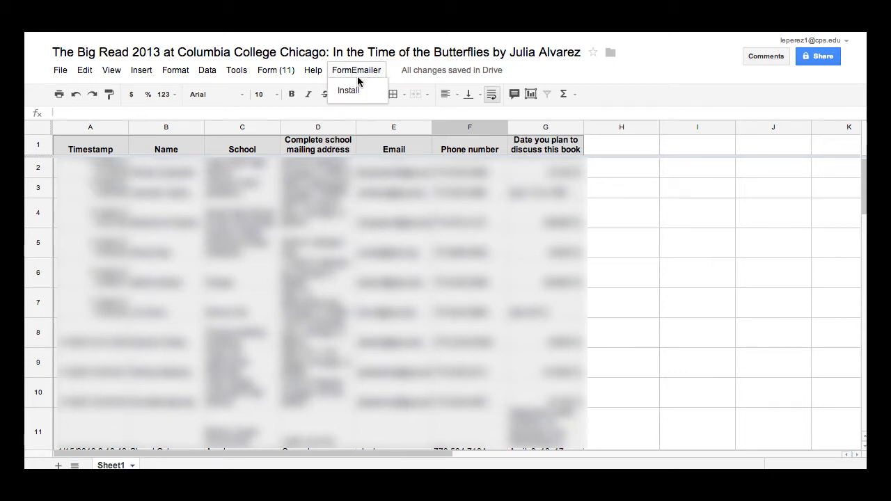
{"action": "left_click", "coordinate": [348, 92]}
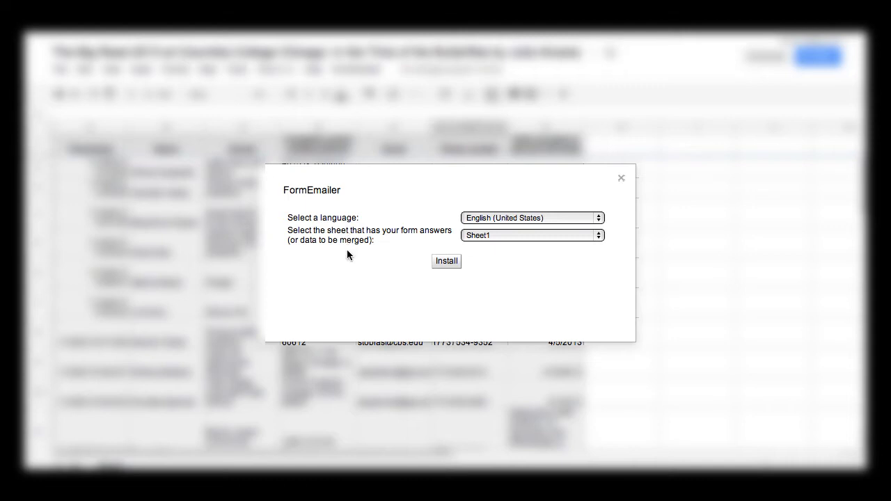
{"action": "left_click", "coordinate": [450, 262]}
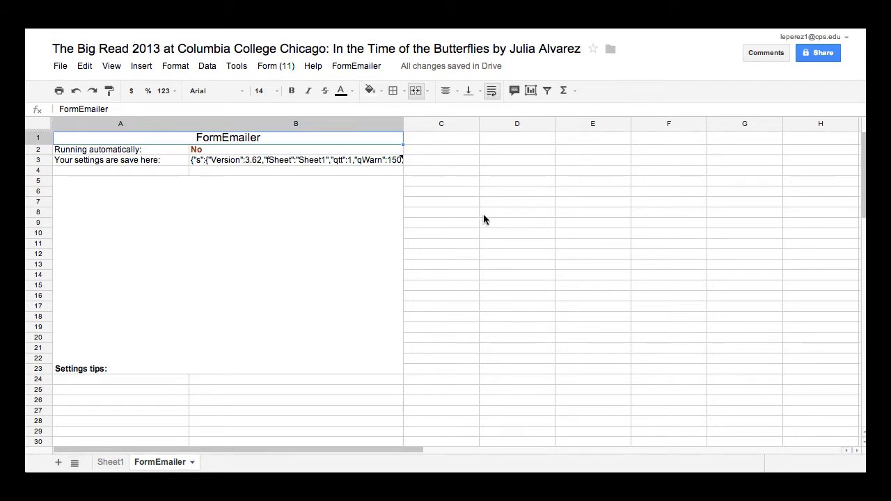
- Open the FormEmailer settings and review the available answer placeholders
{"action": "left_click", "coordinate": [346, 69]}
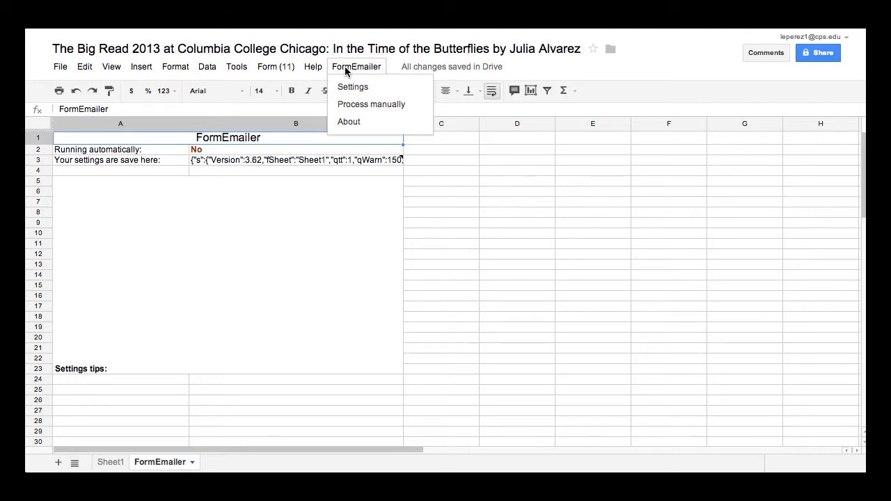
{"action": "left_click", "coordinate": [347, 89]}
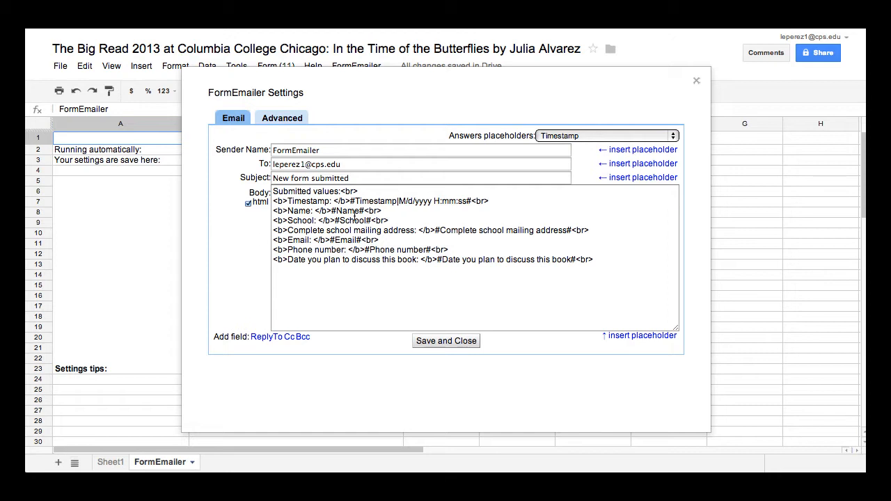
{"action": "left_click", "coordinate": [674, 136]}
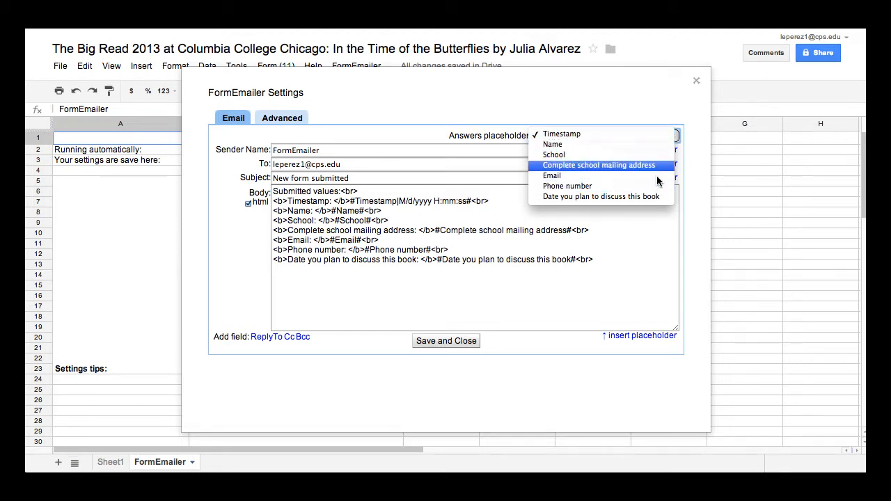
{"action": "left_click", "coordinate": [691, 131]}
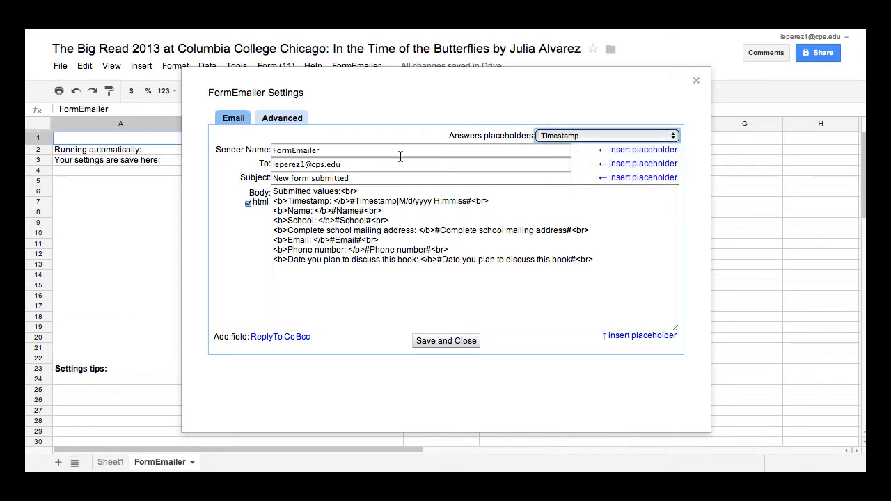
- Replace the default recipient address with the Email answer placeholder
{"action": "left_click", "coordinate": [358, 164]}
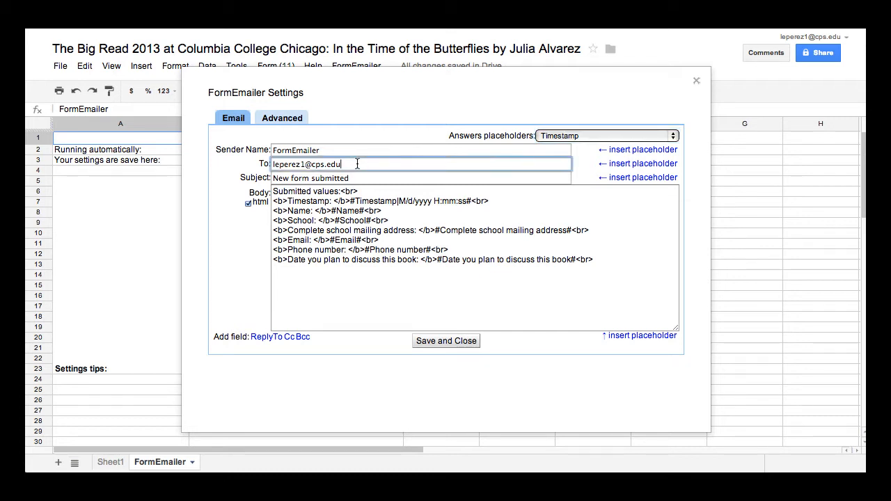
{"action": "left_click_drag", "start_coordinate": [358, 164], "coordinate": [270, 163]}
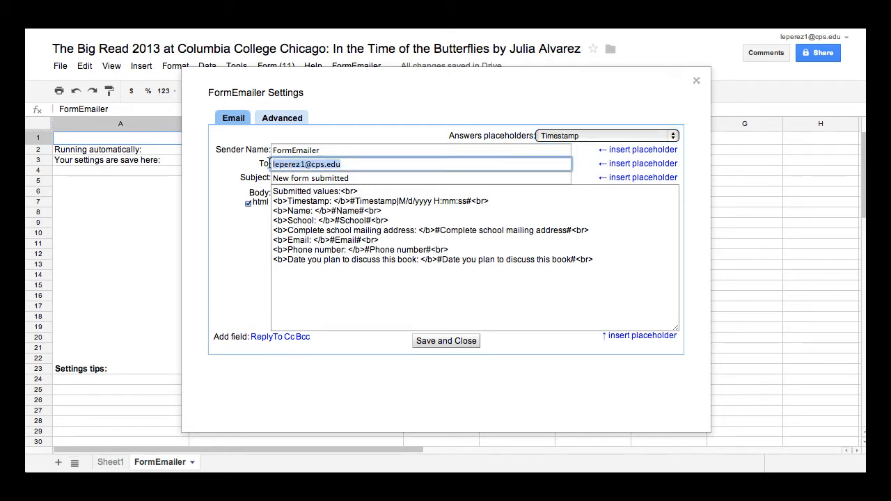
{"action": "key", "text": "BackSpace"}
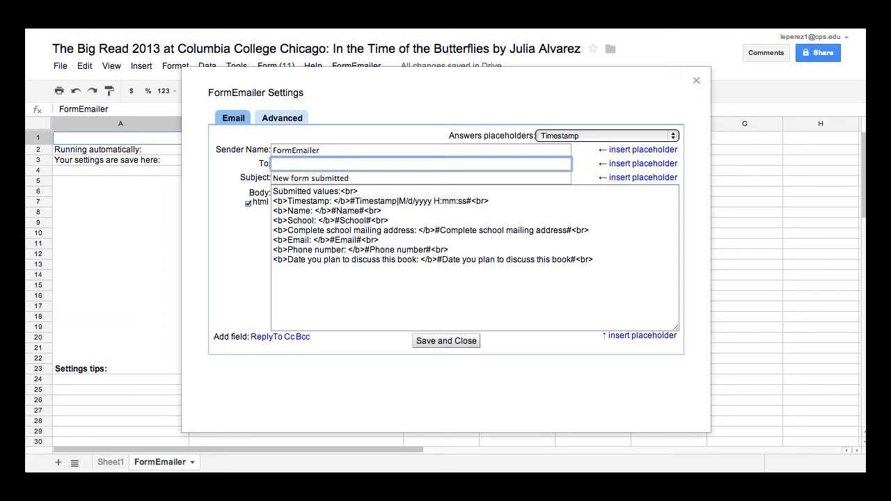
{"action": "left_click", "coordinate": [673, 137]}
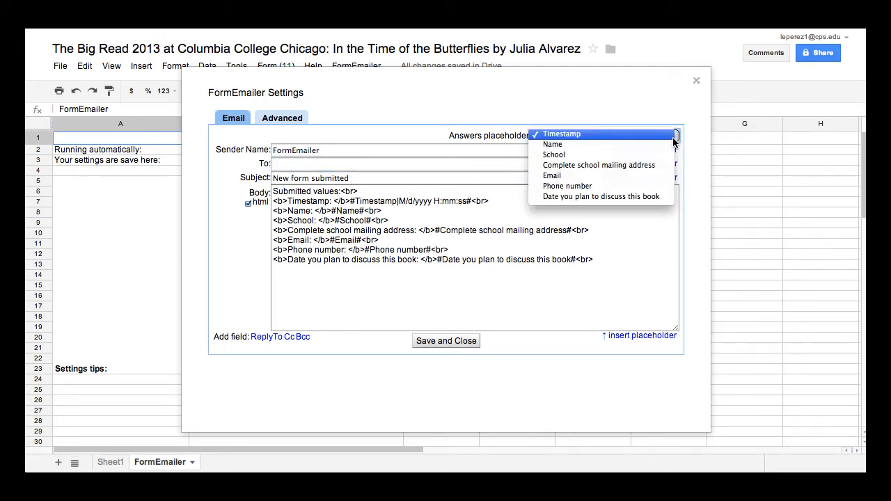
{"action": "left_click", "coordinate": [658, 176]}
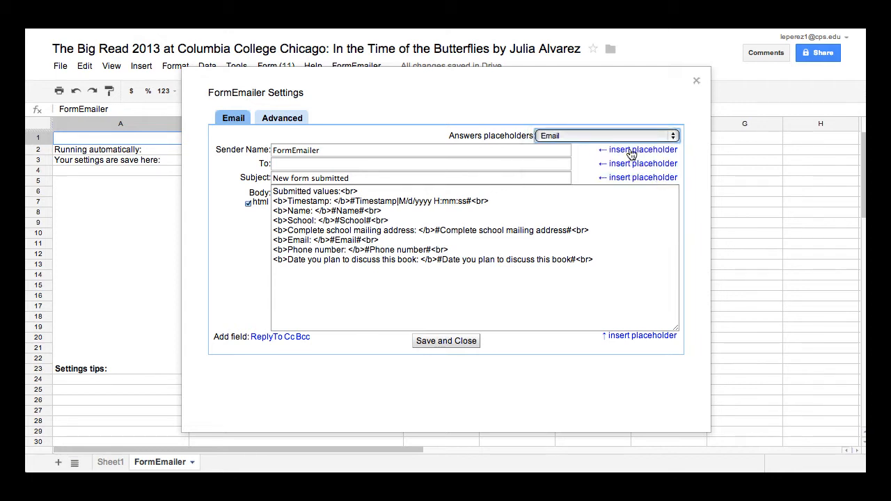
{"action": "left_click", "coordinate": [507, 161]}
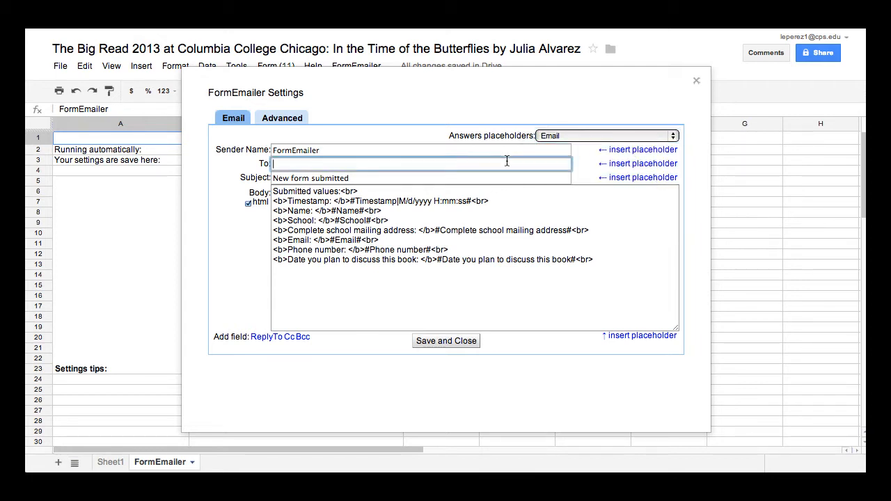
{"action": "left_click", "coordinate": [649, 152]}
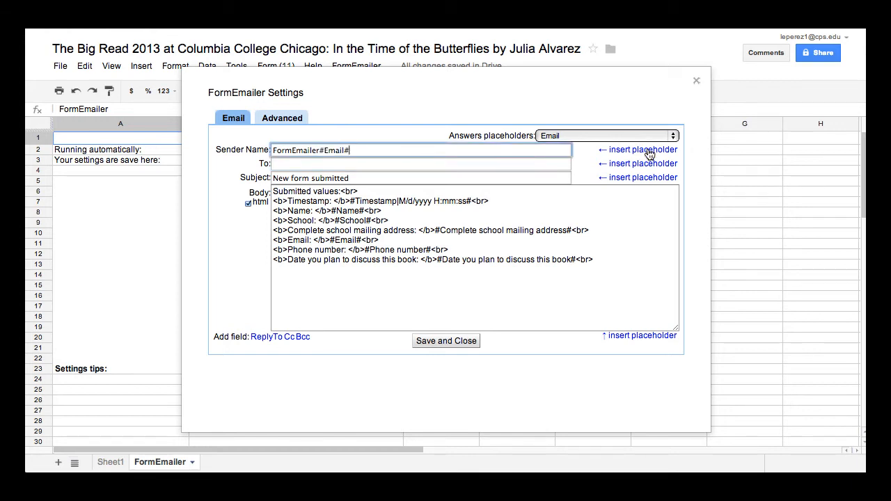
{"action": "left_click", "coordinate": [643, 167]}
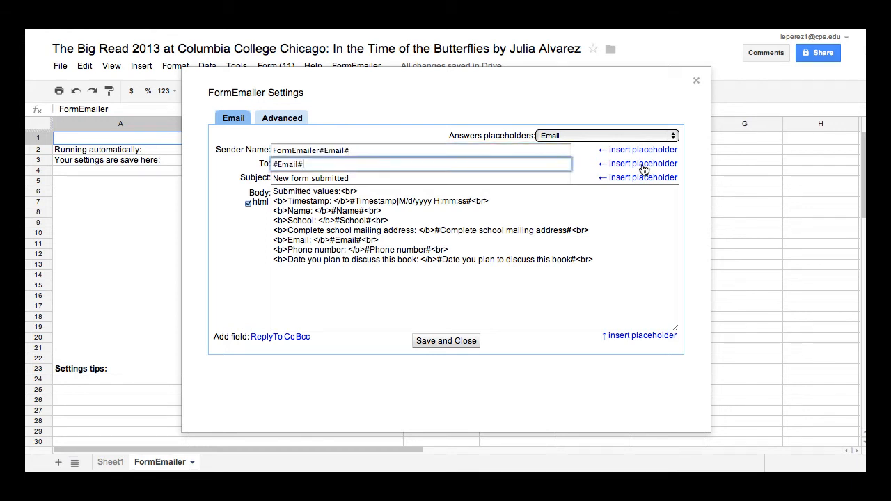
- Replace the entire sender name with the sender's full name
{"action": "left_click", "coordinate": [380, 149]}
{"action": "left_click_drag", "start_coordinate": [350, 150], "coordinate": [268, 149]}
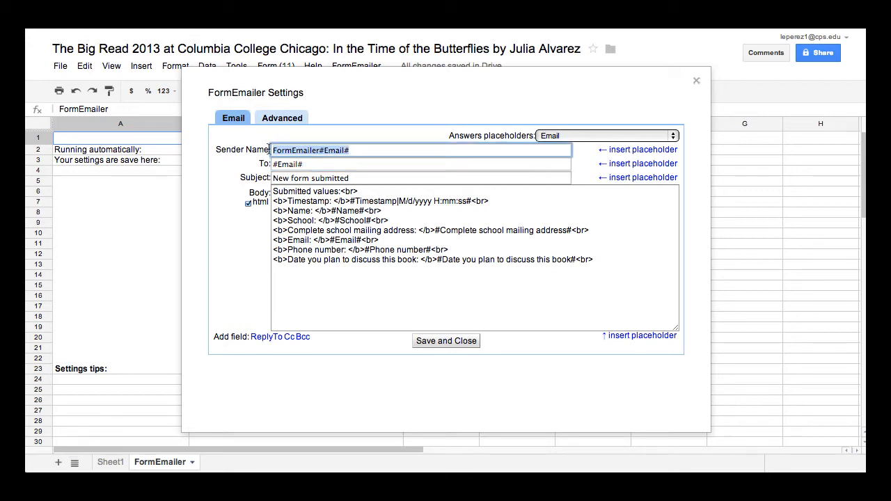
{"action": "key", "text": "BackSpace"}
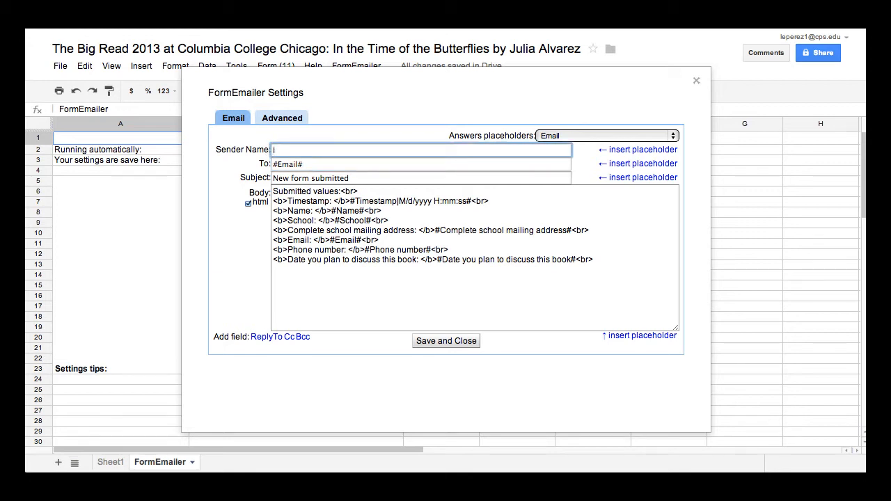
{"action": "type", "text": "Lisa Perez"}
- Change the email subject to "We received your form"
{"action": "left_click_drag", "start_coordinate": [349, 180], "coordinate": [253, 173]}
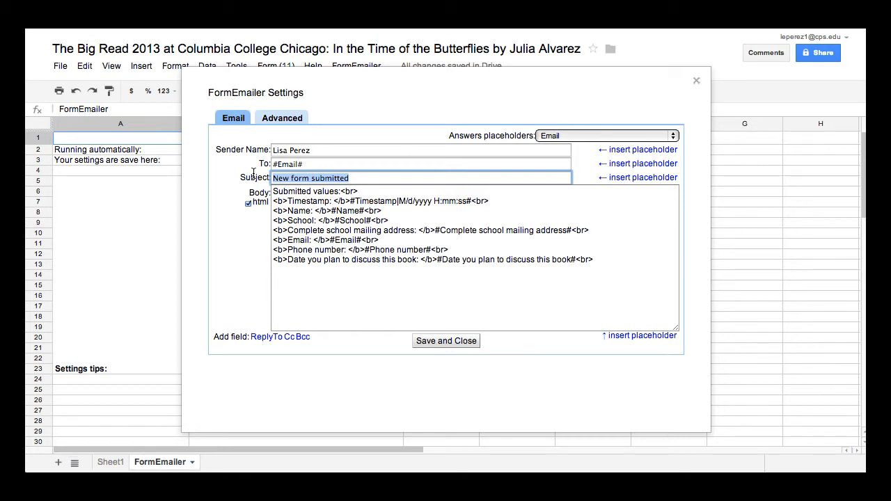
{"action": "type", "text": "W"}
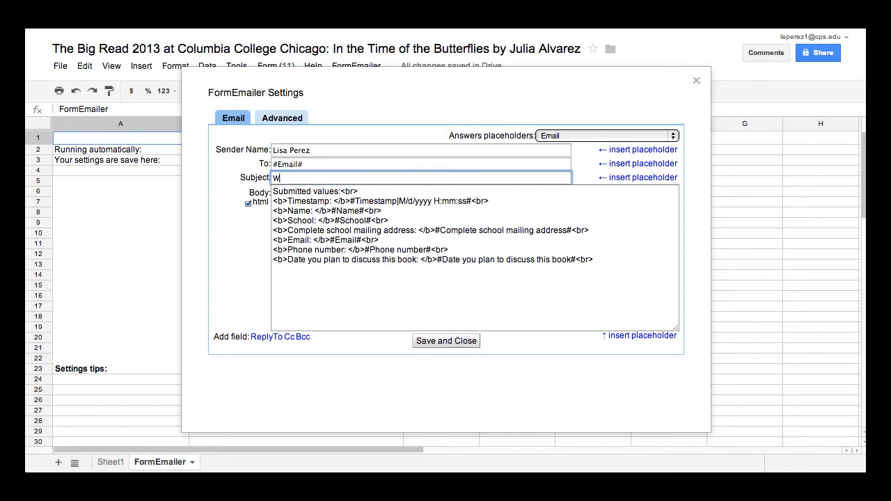
{"action": "type", "text": "e received your form"}
- Replace the default email body with the greeting "Hello" and choose Name as the answer placeholder
{"action": "left_click", "coordinate": [603, 262]}
{"action": "left_click_drag", "start_coordinate": [604, 262], "coordinate": [266, 195]}
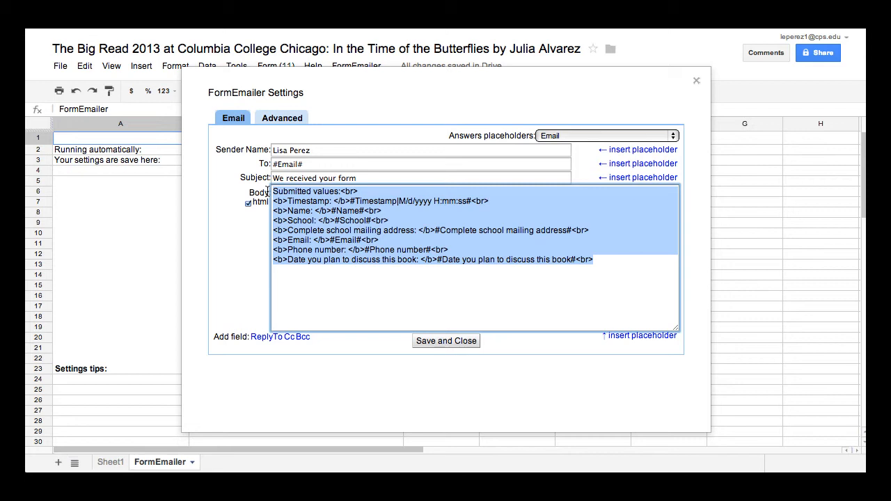
{"action": "key", "text": "BackSpace"}
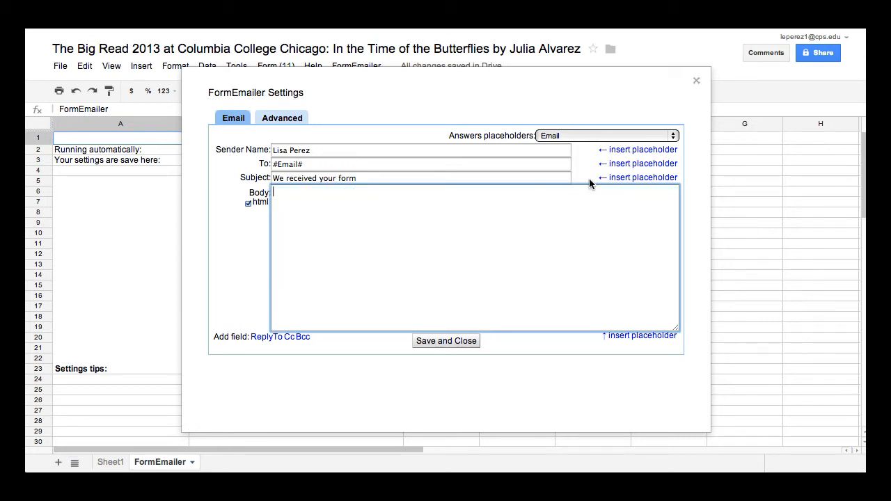
{"action": "left_click", "coordinate": [674, 138]}
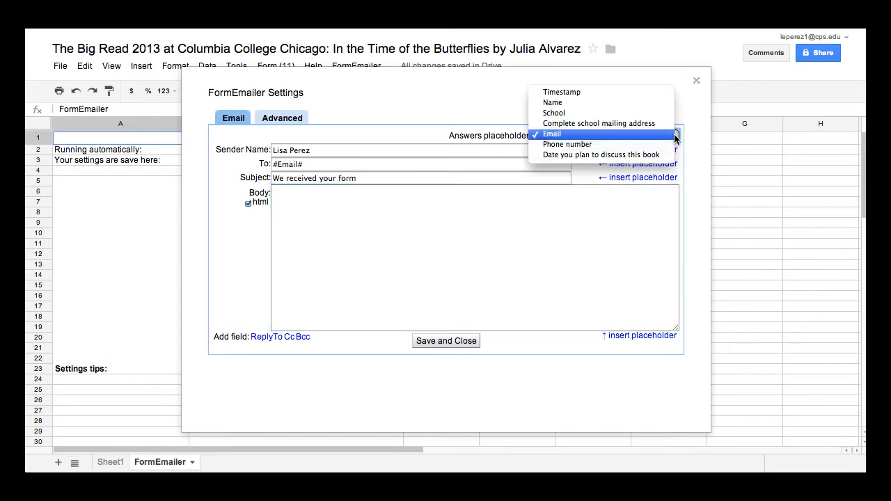
{"action": "left_click", "coordinate": [652, 105]}
{"action": "left_click", "coordinate": [409, 205]}
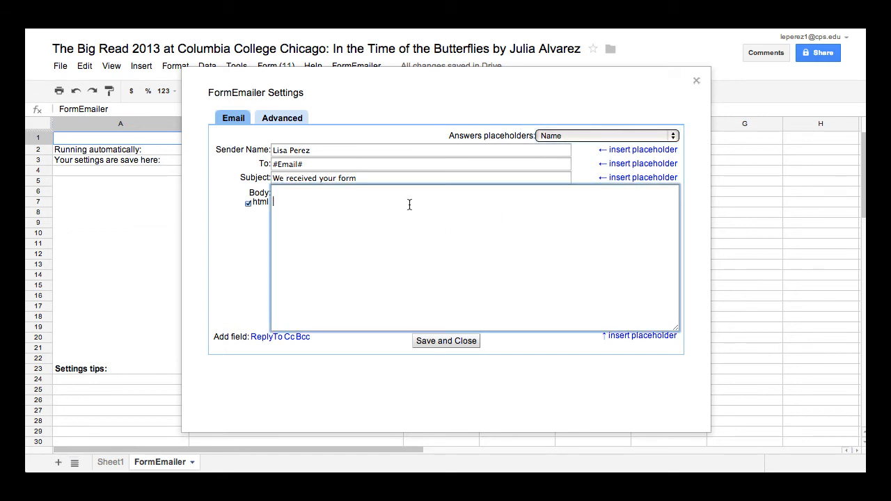
{"action": "type", "text": "Hello"}
{"action": "left_click", "coordinate": [656, 179]}
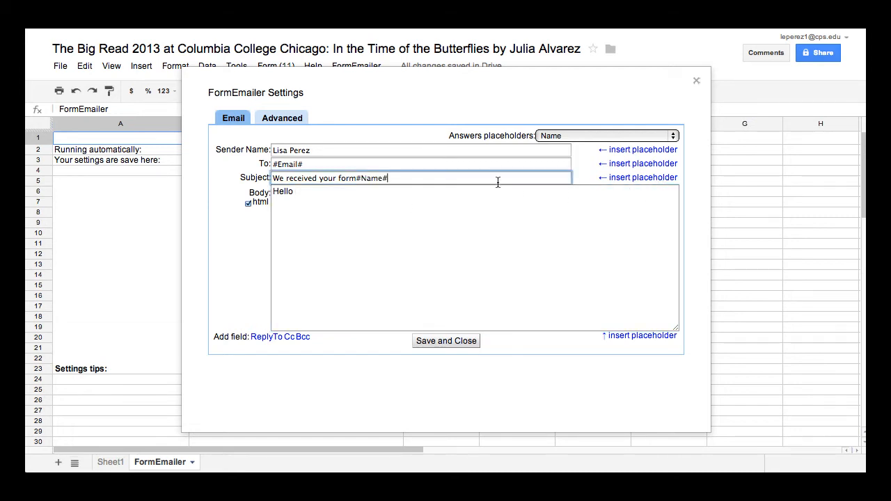
{"action": "left_click_drag", "start_coordinate": [395, 178], "coordinate": [375, 180]}
{"action": "key", "text": "BackSpace"}
{"action": "left_click_drag", "start_coordinate": [384, 177], "coordinate": [356, 178]}
{"action": "key", "text": "BackSpace"}
- Remove the misplaced Name placeholder from the subject and insert it after "Hello" in the email body, followed by a colon
{"action": "left_click", "coordinate": [312, 192]}
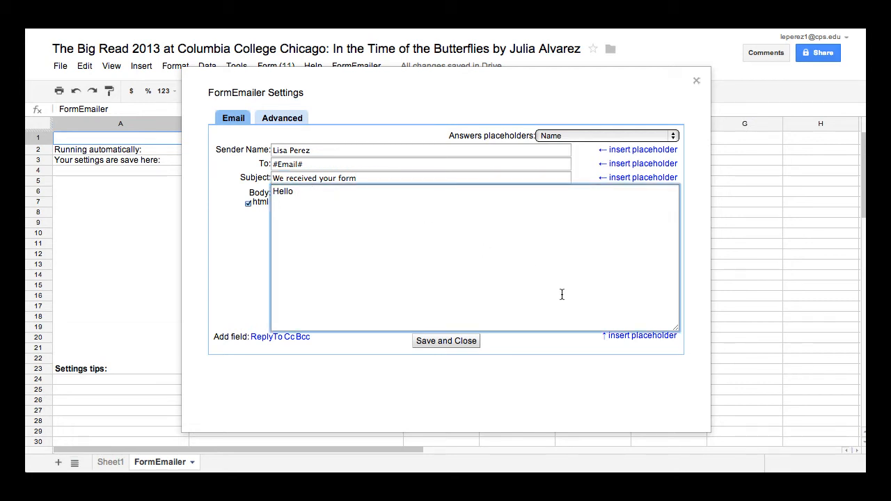
{"action": "left_click", "coordinate": [645, 340]}
{"action": "type", "text": ":"}
{"action": "key", "text": "Return"}
- Write the body sentence "This is a note to let you know we received your form submission." below the greeting
{"action": "type", "text": "This is a note to let y"}
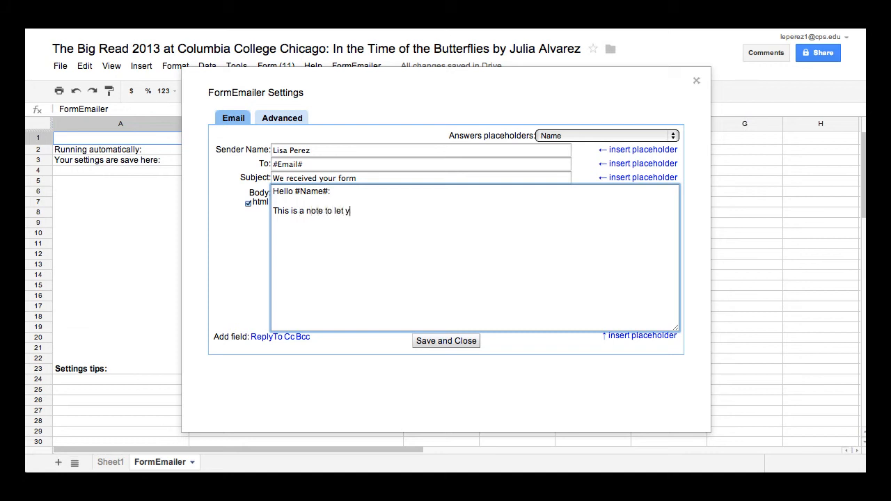
{"action": "type", "text": "ou know we received your fo"}
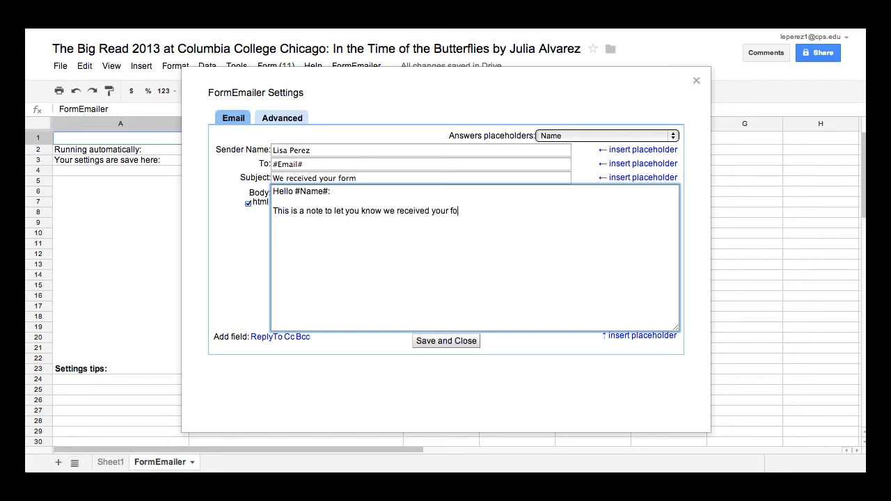
{"action": "type", "text": "rm submission"}
{"action": "key", "text": "BackSpace"}
{"action": "key", "text": "BackSpace"}
{"action": "type", "text": "on."}
- Close the email body with "Thanks," and the sender's full name, each set apart by a blank line
{"action": "key", "text": "Return"}
{"action": "key", "text": "Return"}
{"action": "type", "text": "Thanks,"}
{"action": "key", "text": "Return"}
{"action": "key", "text": "Return"}
{"action": "type", "text": "Lisa Perez"}
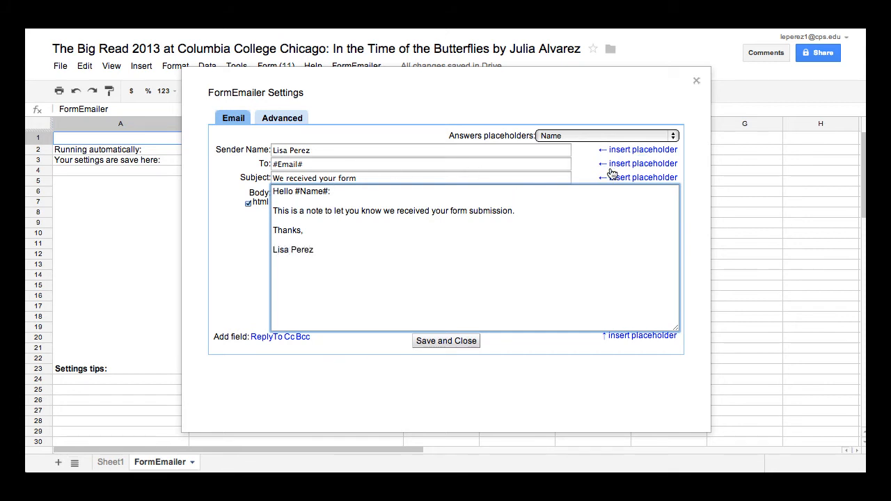
- Check which answer placeholders are available for the email, then return to the body text
{"action": "left_click", "coordinate": [673, 137]}
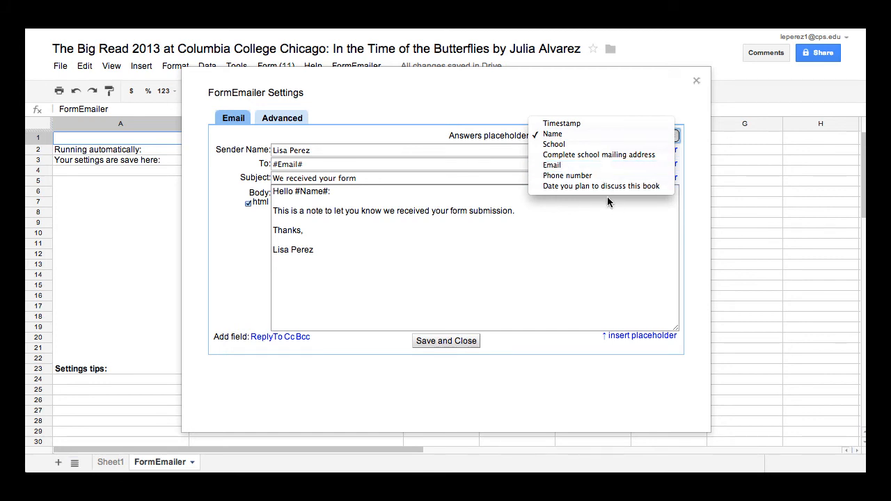
{"action": "left_click", "coordinate": [599, 239]}
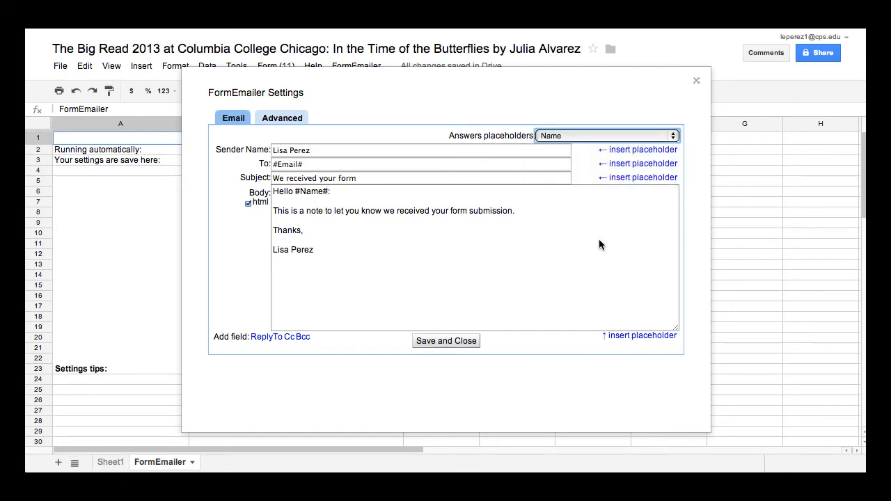
{"action": "left_click", "coordinate": [599, 239]}
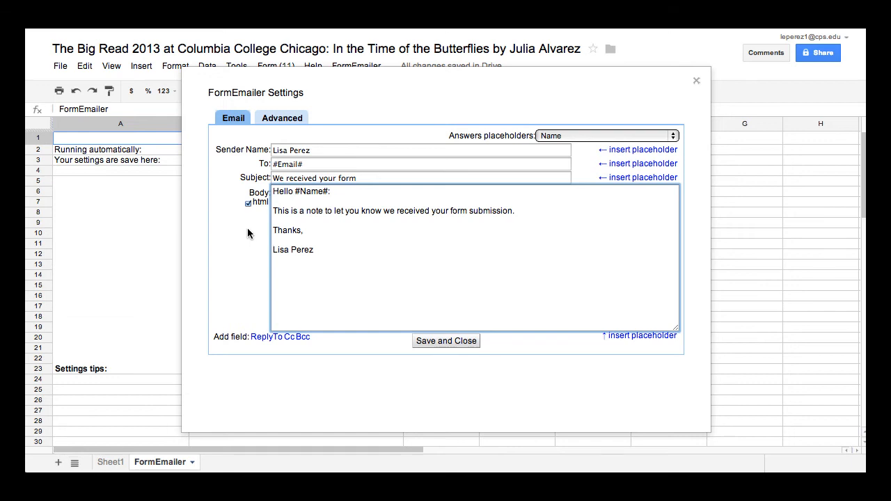
- Turn off HTML for the email body and, after reviewing the advanced settings, save and close the FormEmailer settings
{"action": "left_click", "coordinate": [248, 204]}
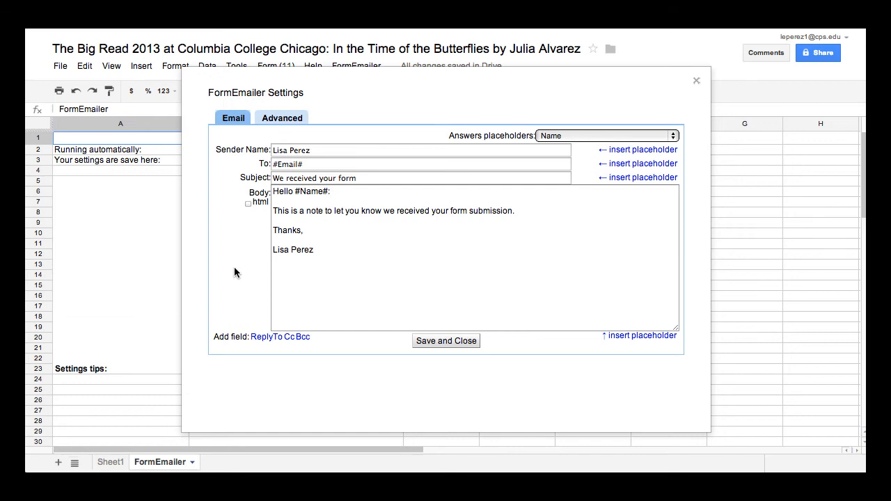
{"action": "left_click", "coordinate": [280, 124]}
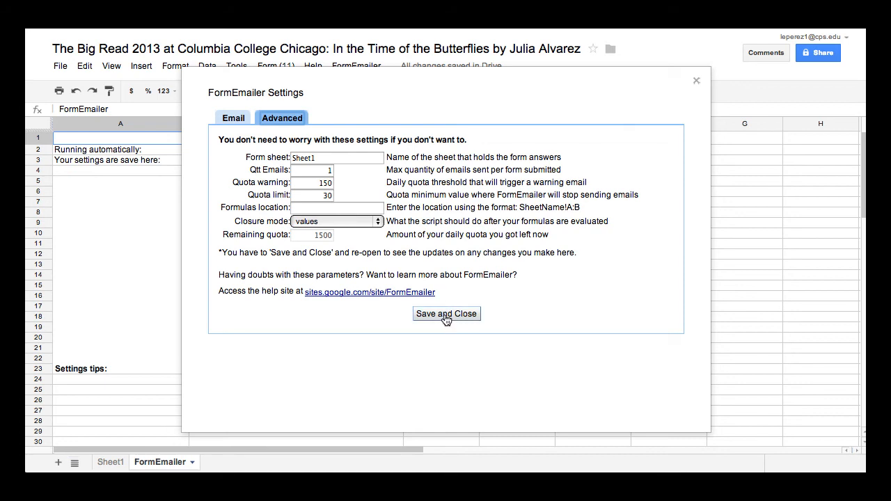
{"action": "left_click", "coordinate": [228, 121]}
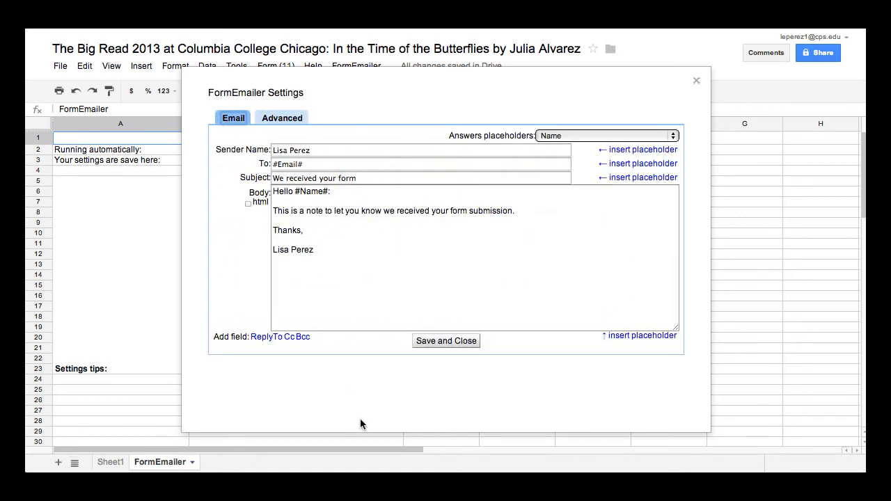
{"action": "left_click", "coordinate": [445, 341]}
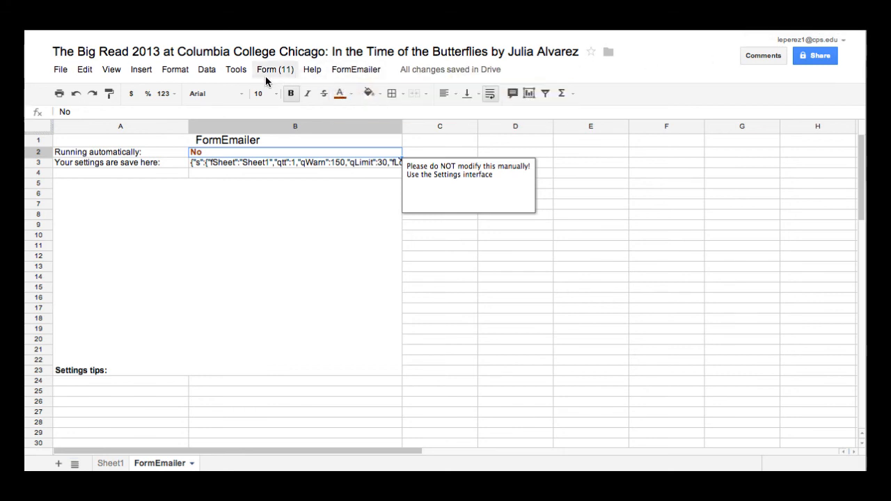
- View FormEmailer's manual processing prompt and cancel it without processing a line
{"action": "left_click", "coordinate": [367, 75]}
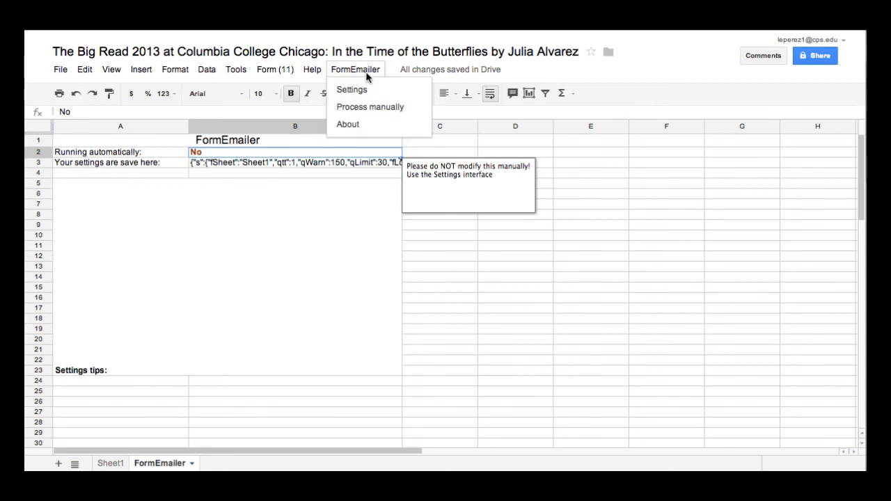
{"action": "left_click", "coordinate": [361, 108]}
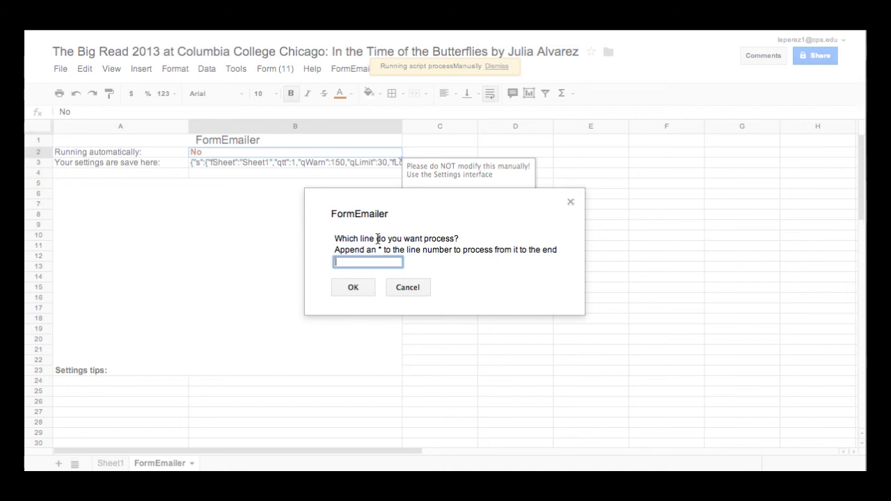
{"action": "left_click", "coordinate": [410, 289]}
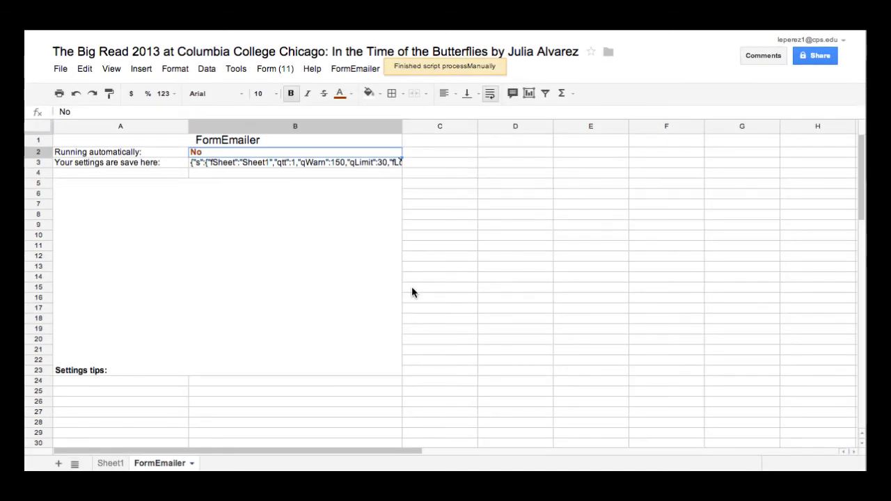